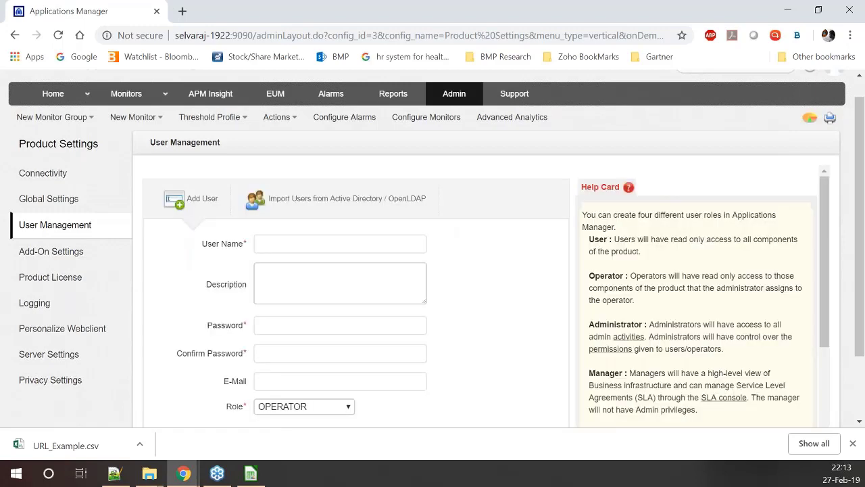
# Create user User1 with a confirmed password and the USER role
pyautogui.write('User1')
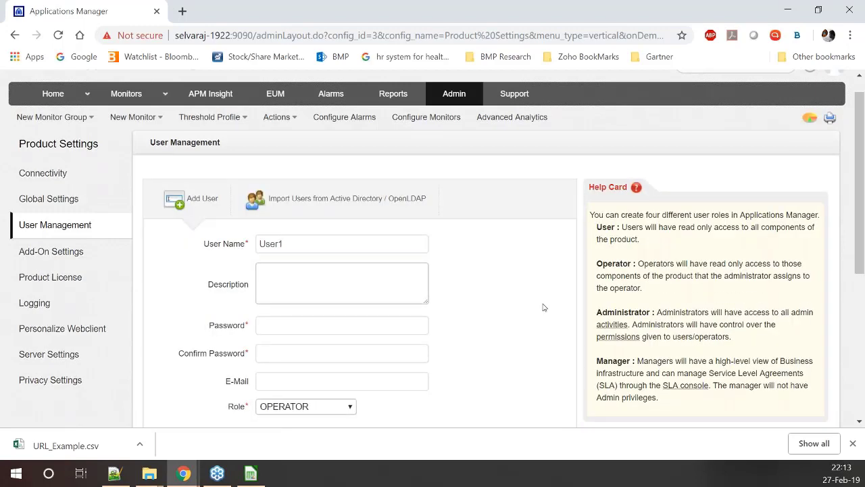
pyautogui.scroll(-1, 292, 337)
pyautogui.click(292, 337)
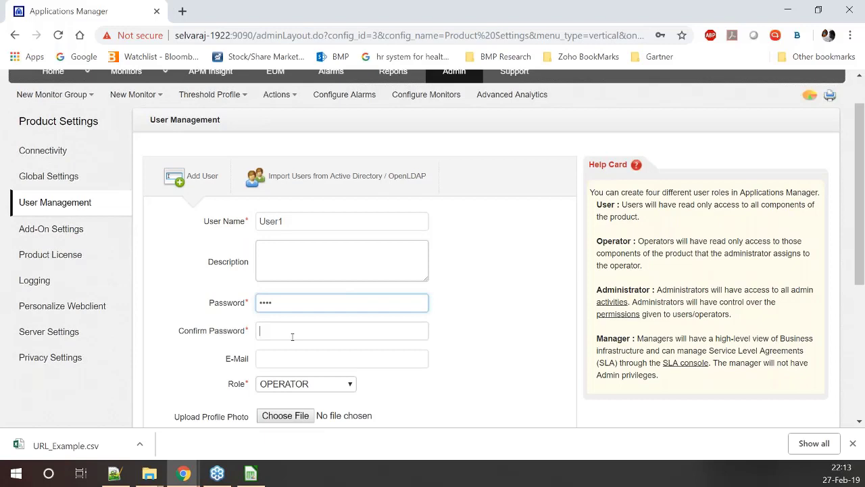
pyautogui.write('test')
pyautogui.scroll(-1, 371, 271)
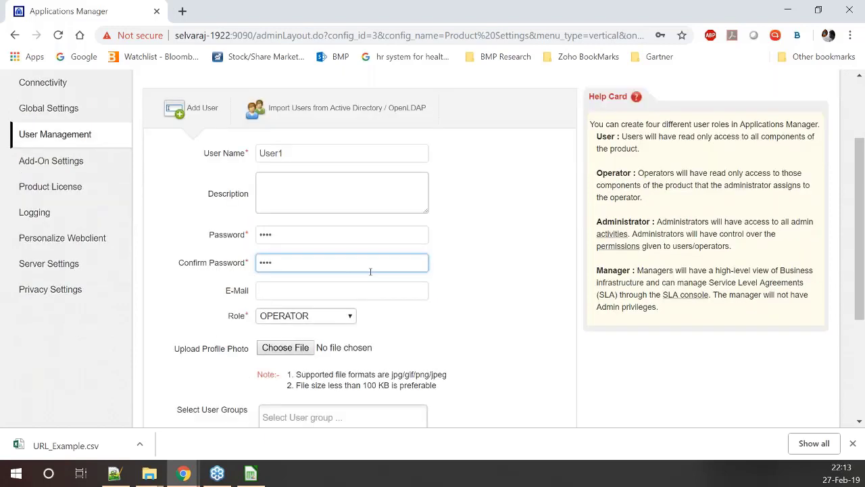
pyautogui.press('Tab')
pyautogui.press('Tab')
pyautogui.press('u')
pyautogui.scroll(-1, 486, 304)
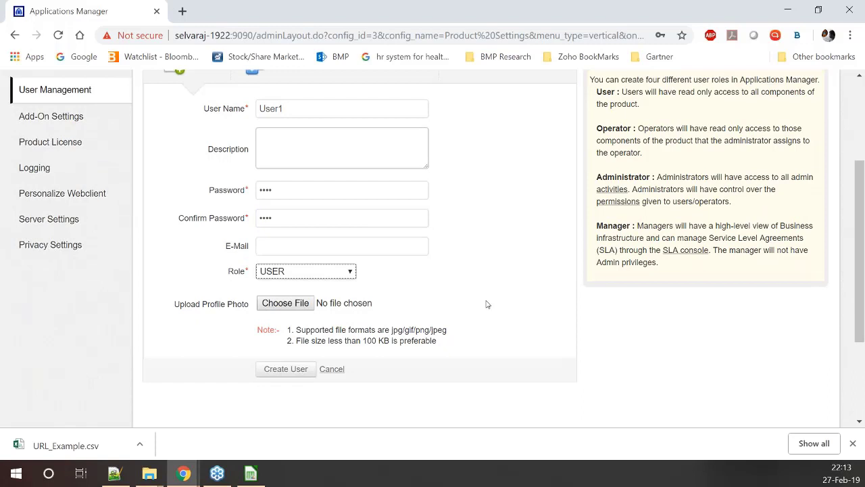
pyautogui.scroll(1, 476, 288)
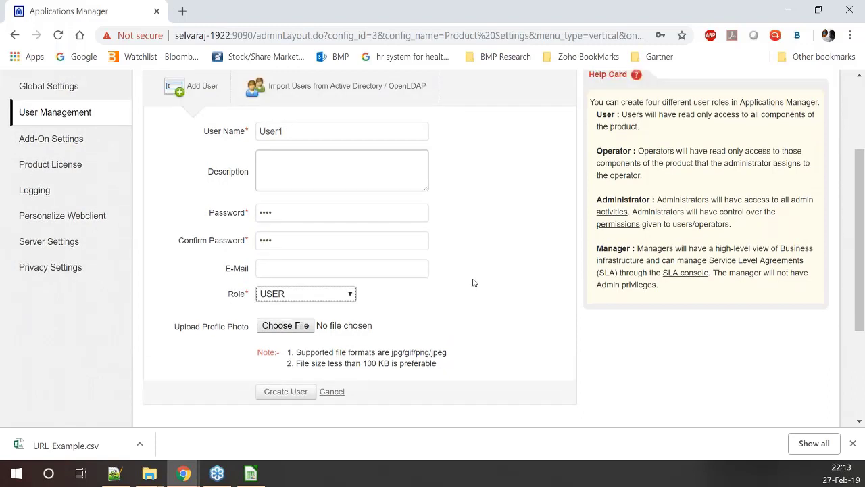
pyautogui.scroll(1, 459, 283)
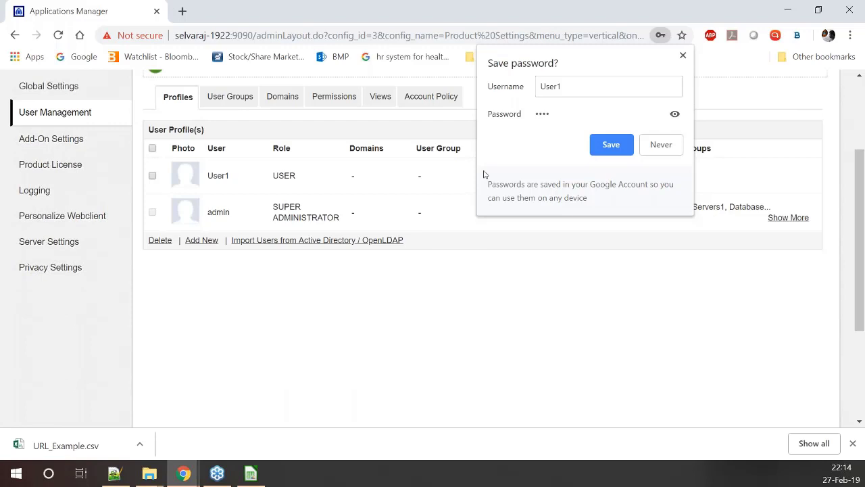
pyautogui.scroll(3, 768, 171)
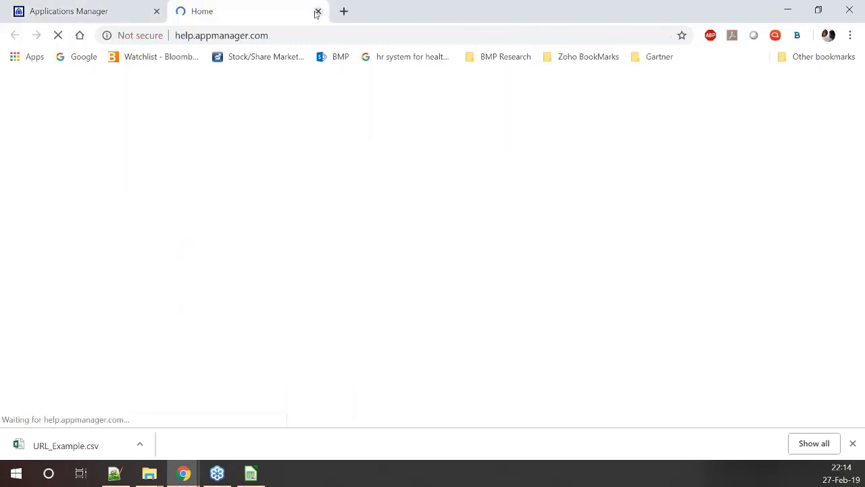
# Close the help tab, sign in as User1, view the Monitors overview, then log out
pyautogui.click(317, 12)
pyautogui.write('****')
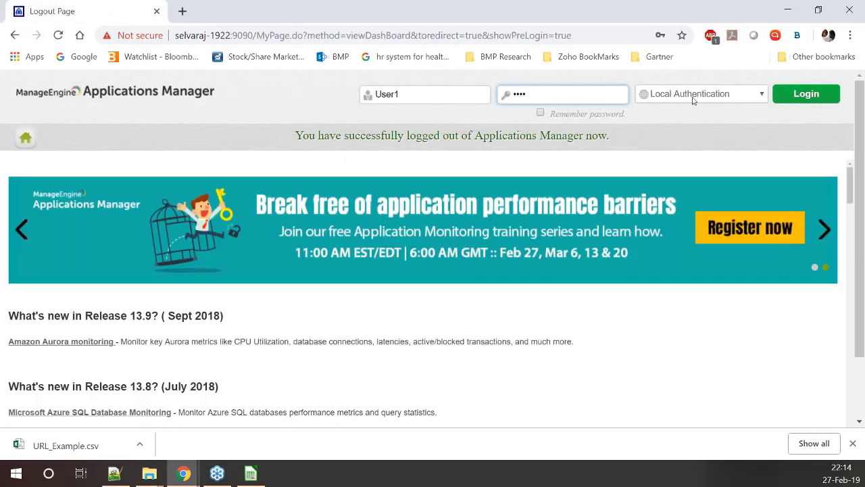
pyautogui.press('Return')
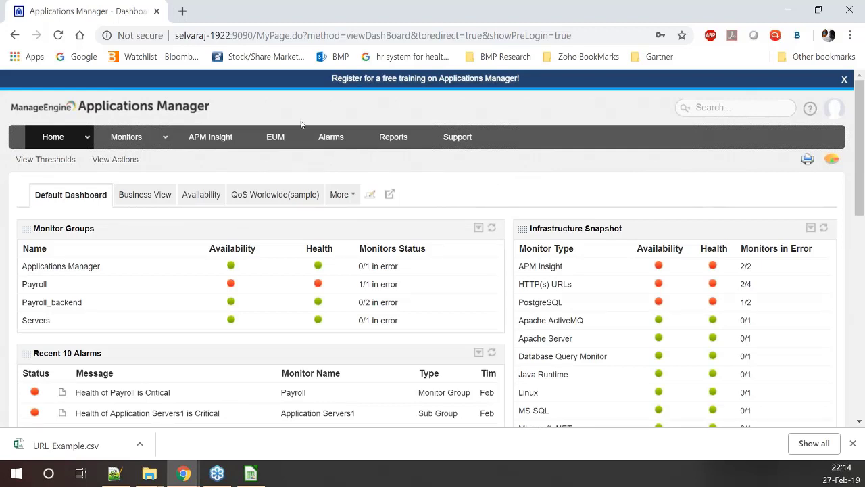
pyautogui.click(393, 139)
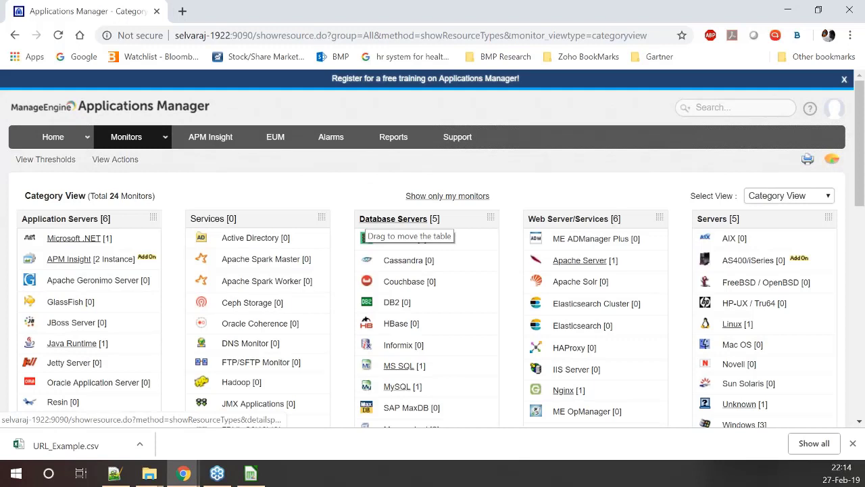
pyautogui.click(844, 80)
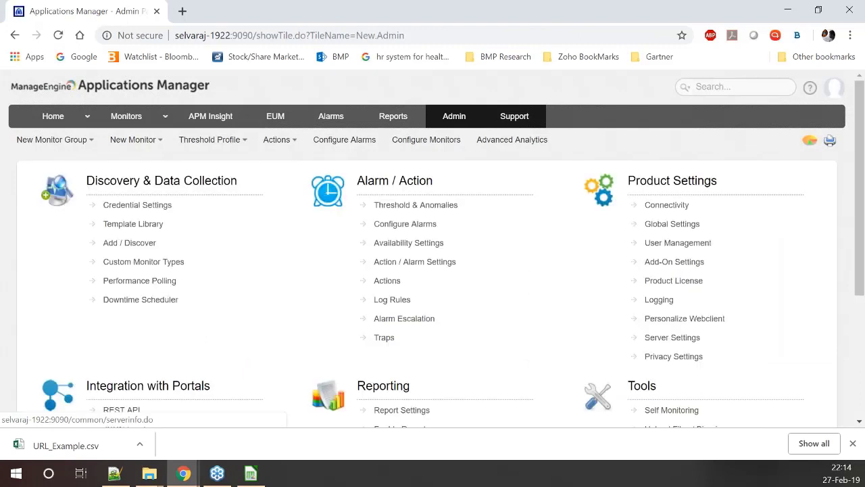
# Open User1's profile in User Management and change its role to OPERATOR
pyautogui.click(678, 242)
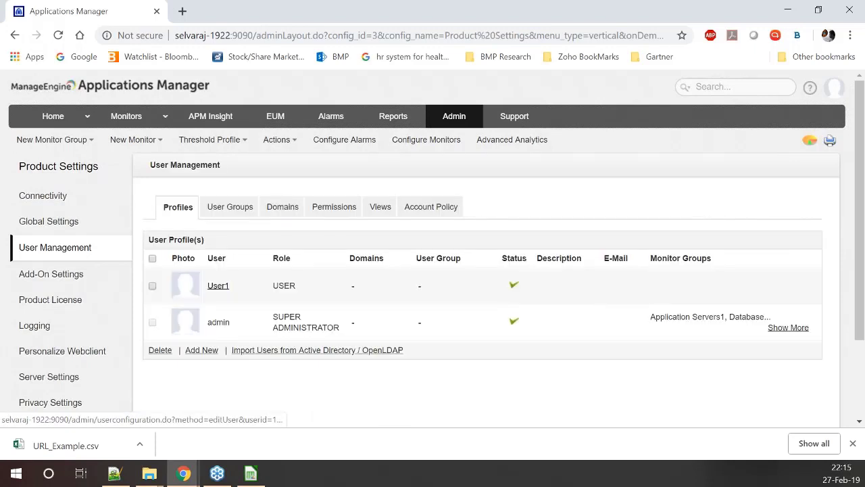
pyautogui.click(218, 286)
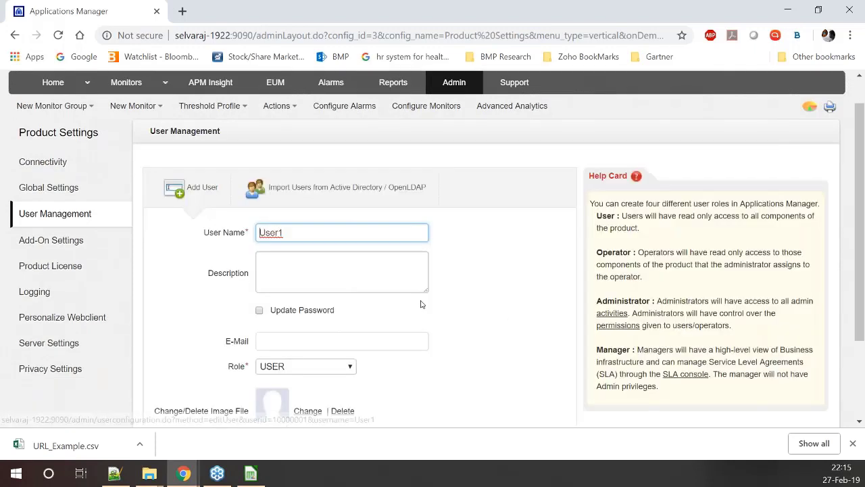
pyautogui.scroll(-2, 420, 304)
pyautogui.click(331, 265)
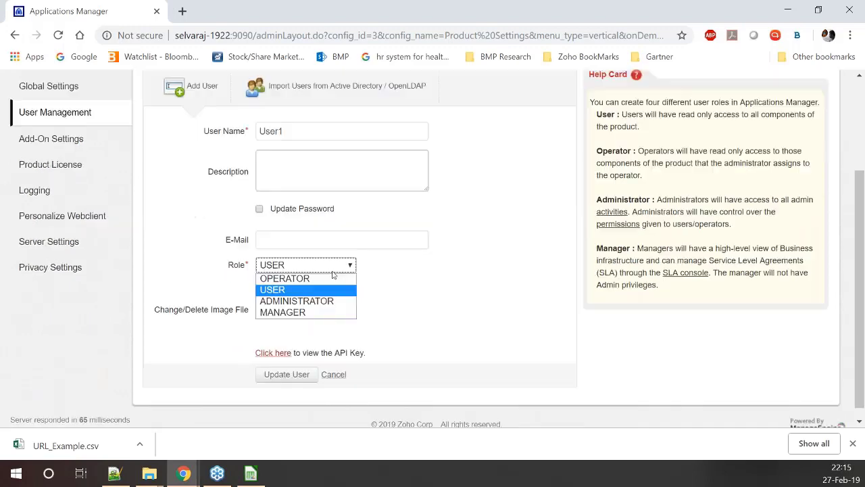
pyautogui.click(333, 276)
# Grant User1 access to the Payroll_backend monitor group
pyautogui.scroll(-1, 506, 278)
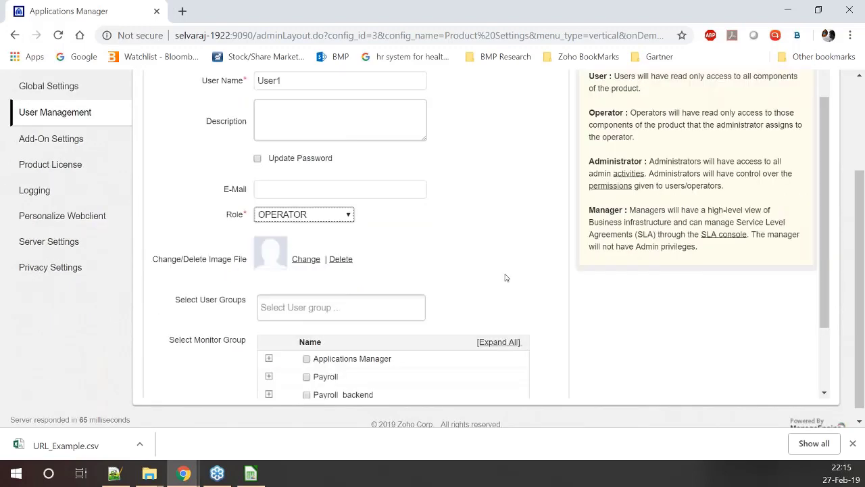
pyautogui.scroll(-2, 506, 278)
pyautogui.moveTo(168, 255); pyautogui.dragTo(246, 275)
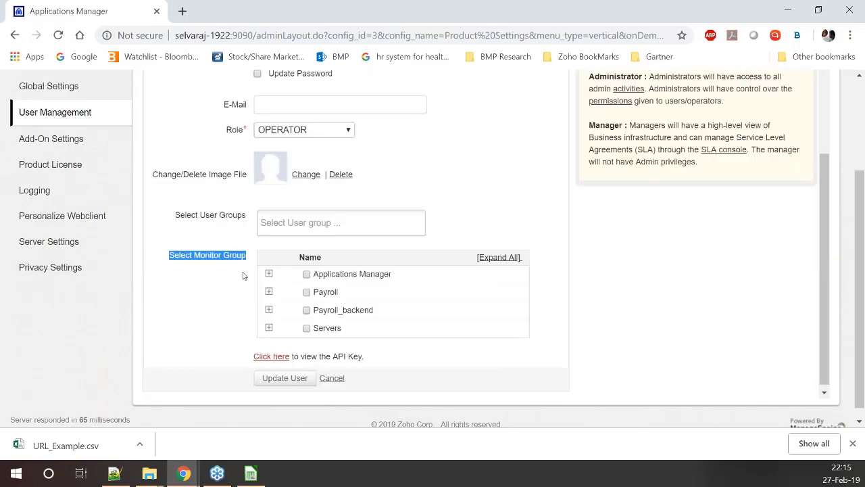
pyautogui.click(306, 310)
pyautogui.moveTo(315, 309); pyautogui.dragTo(374, 310)
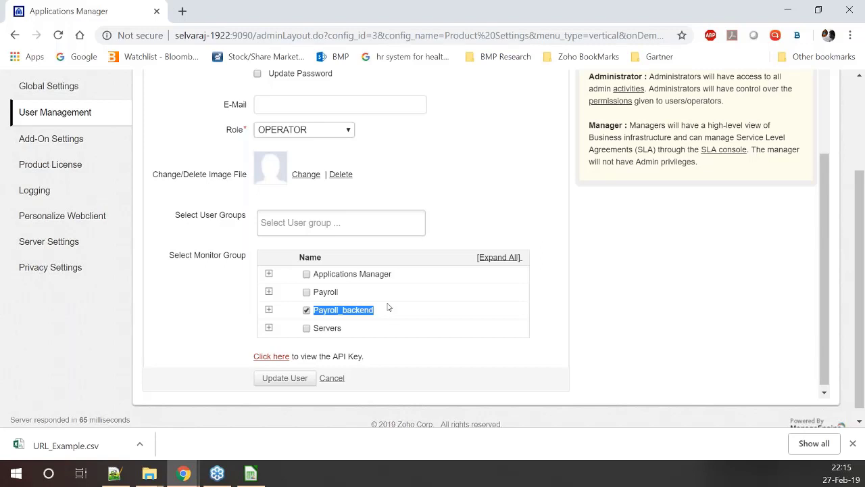
pyautogui.scroll(1, 417, 275)
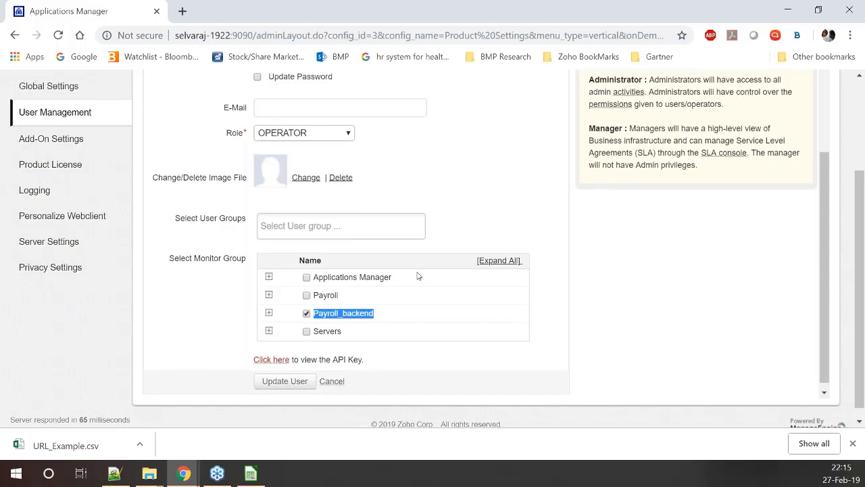
pyautogui.scroll(2, 417, 275)
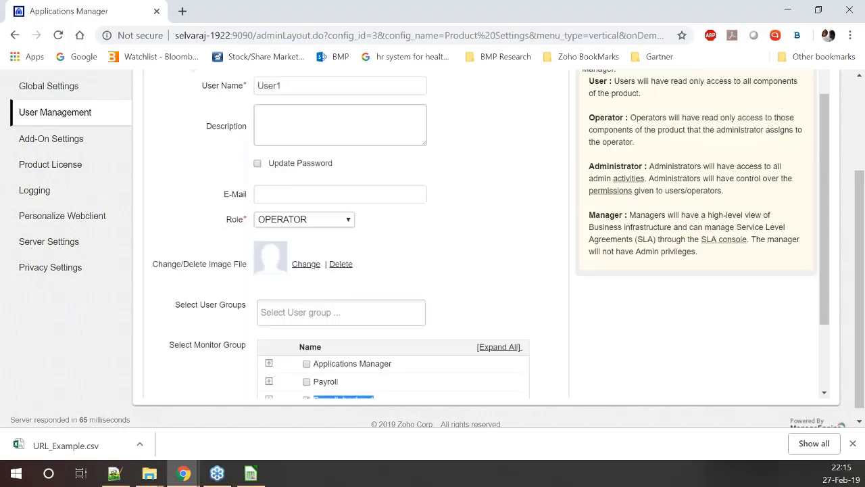
pyautogui.scroll(-2, 398, 304)
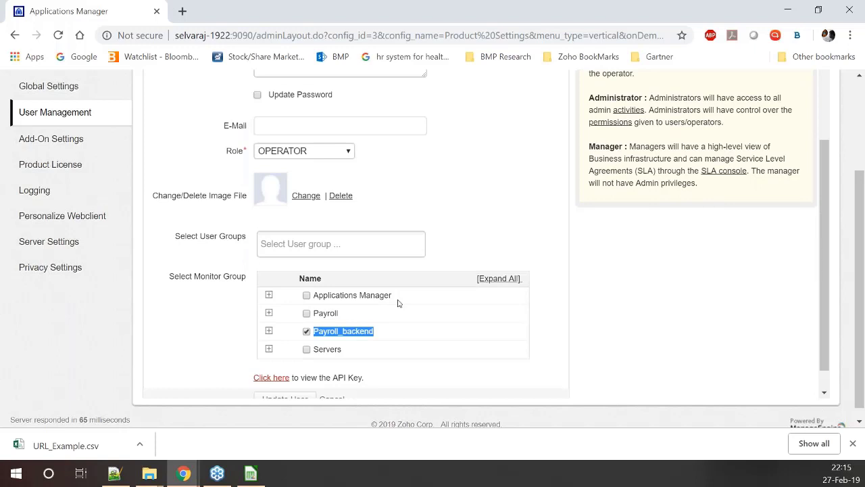
pyautogui.scroll(-1, 398, 303)
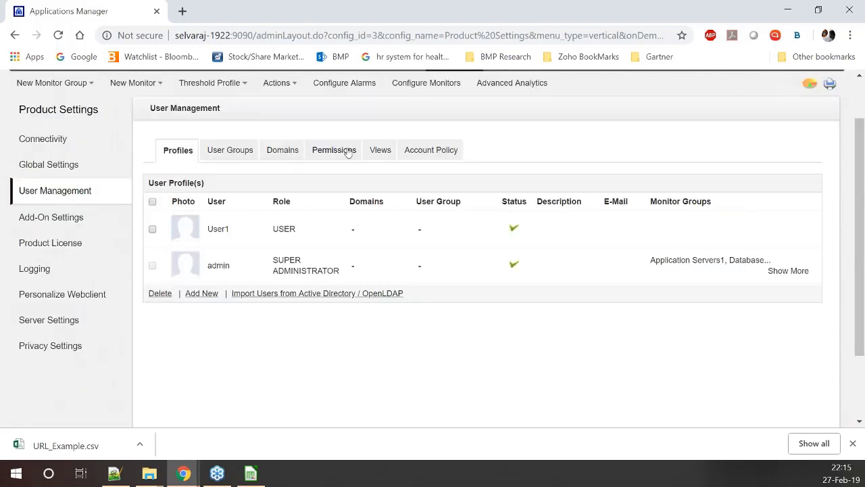
# Scroll through the Permissions tab, then show the Profiles list with User1 and admin
pyautogui.click(346, 151)
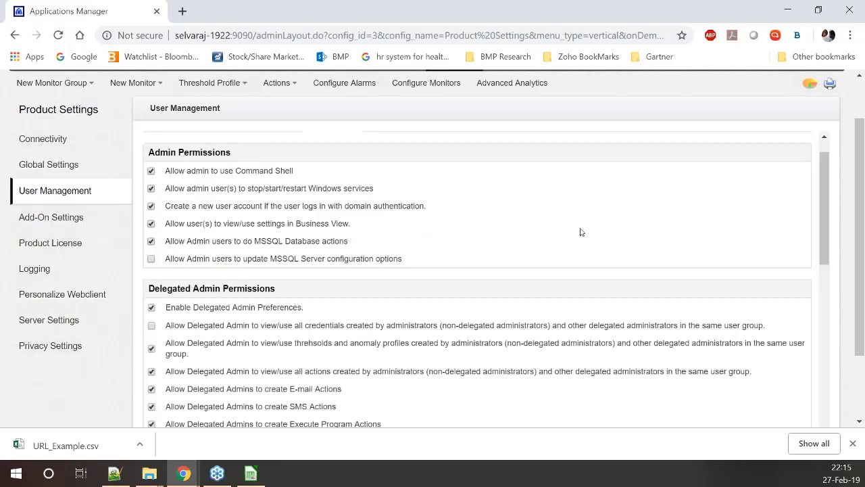
pyautogui.scroll(-5, 580, 232)
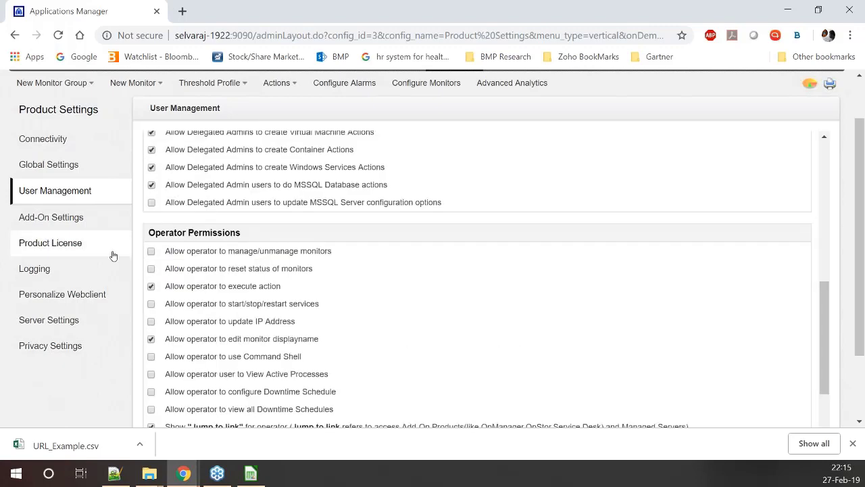
pyautogui.scroll(-1, 429, 290)
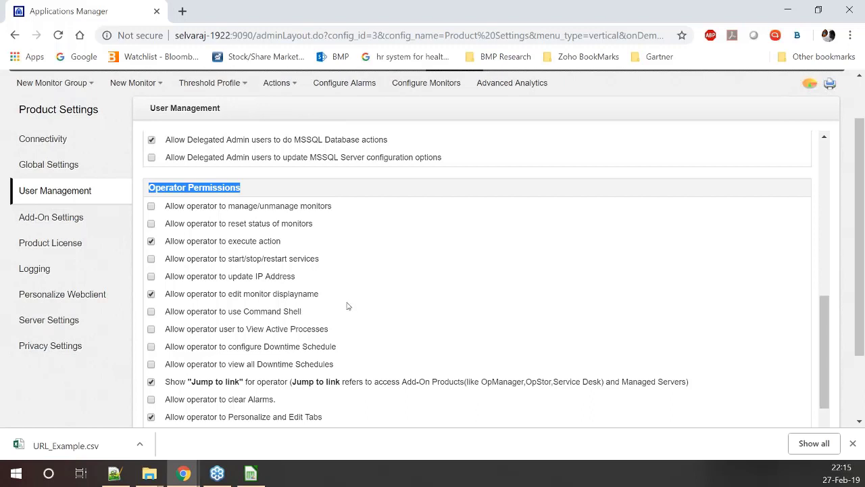
pyautogui.scroll(1, 348, 306)
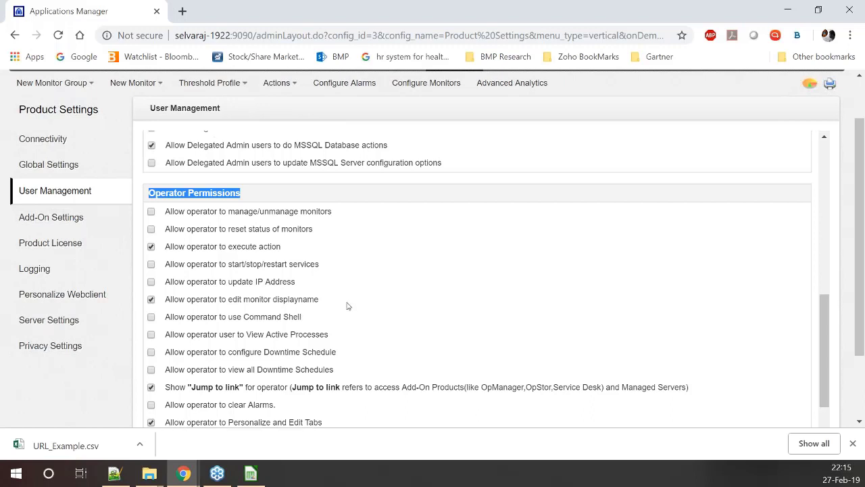
pyautogui.scroll(3, 348, 307)
pyautogui.scroll(4, 347, 307)
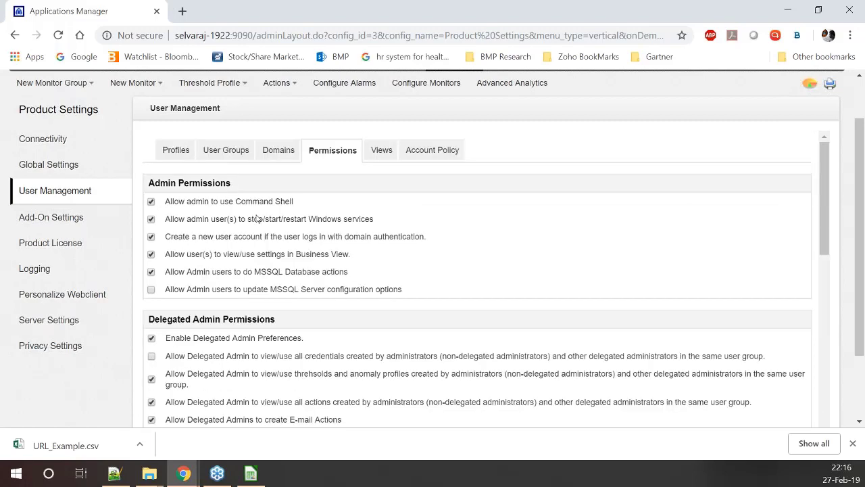
pyautogui.click(176, 149)
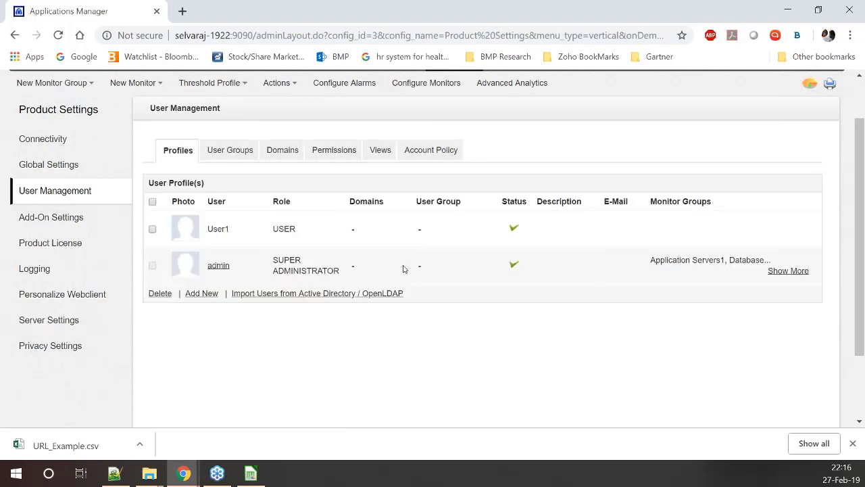
# Start new user admin1 with the ADMINISTRATOR role, marked as Delegated Administrator
pyautogui.click(257, 301)
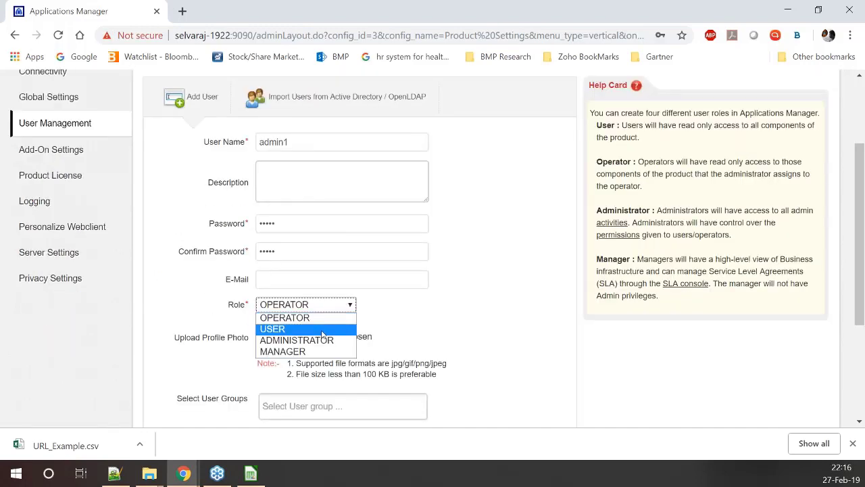
pyautogui.click(297, 340)
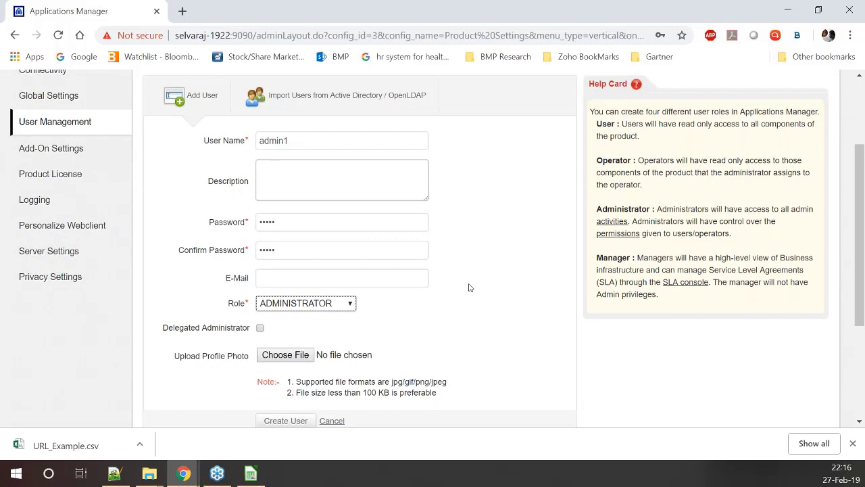
pyautogui.scroll(-1, 325, 248)
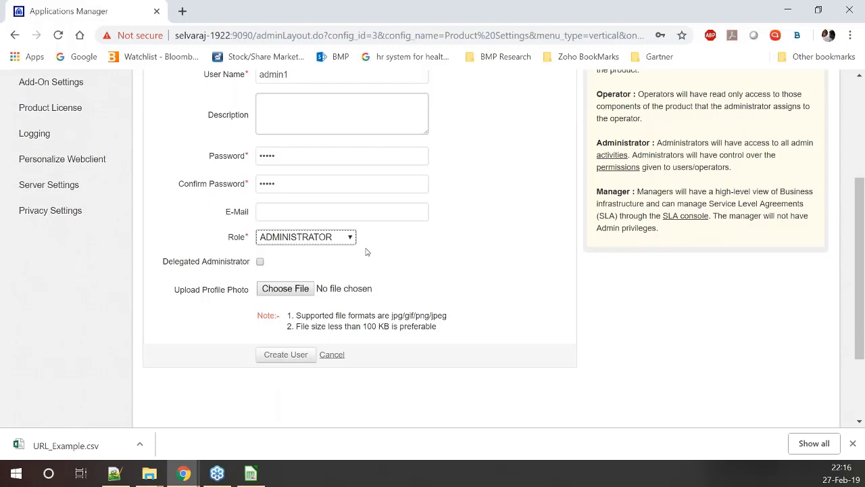
pyautogui.click(261, 262)
pyautogui.click(260, 262)
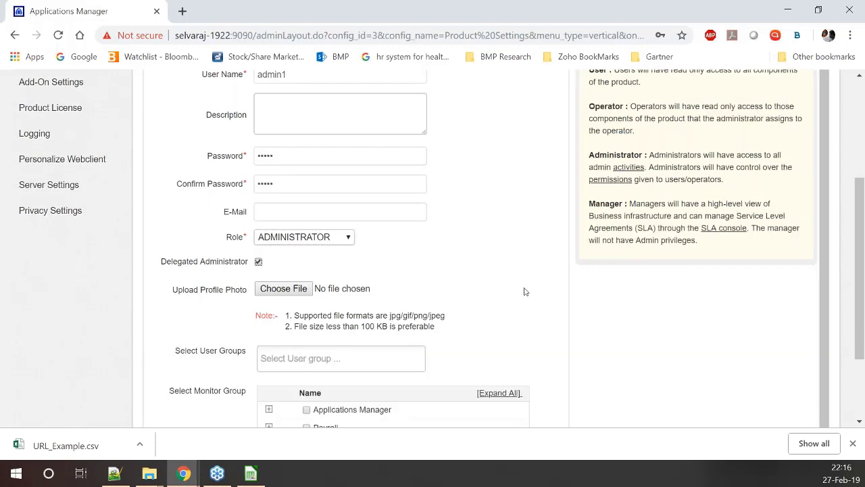
# Limit admin1 to the Servers monitor group and create the user
pyautogui.scroll(-1, 525, 291)
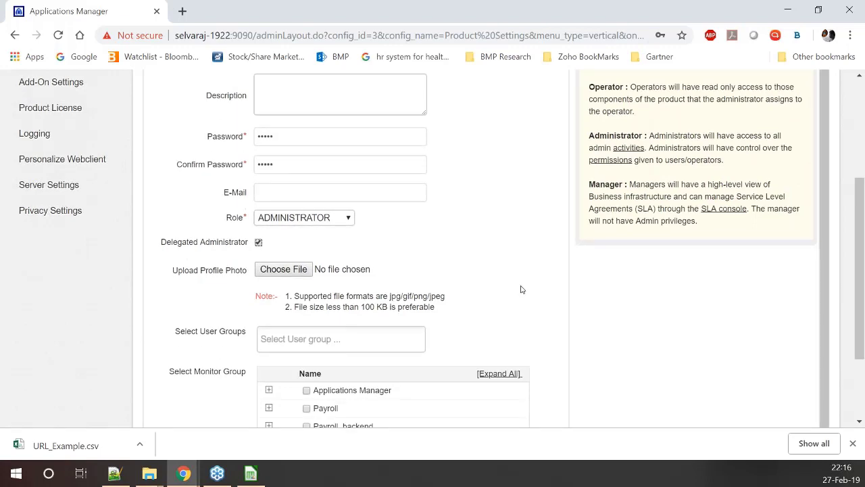
pyautogui.scroll(-1, 521, 288)
pyautogui.scroll(-1, 521, 287)
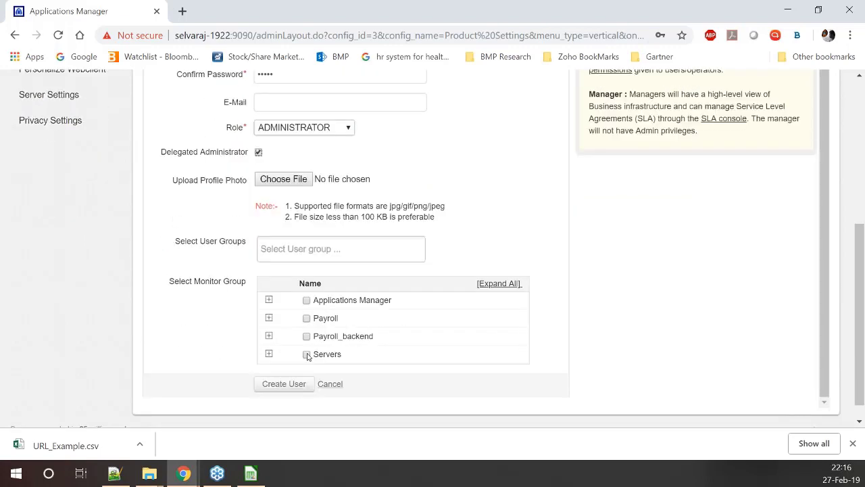
pyautogui.click(306, 354)
pyautogui.scroll(1, 370, 329)
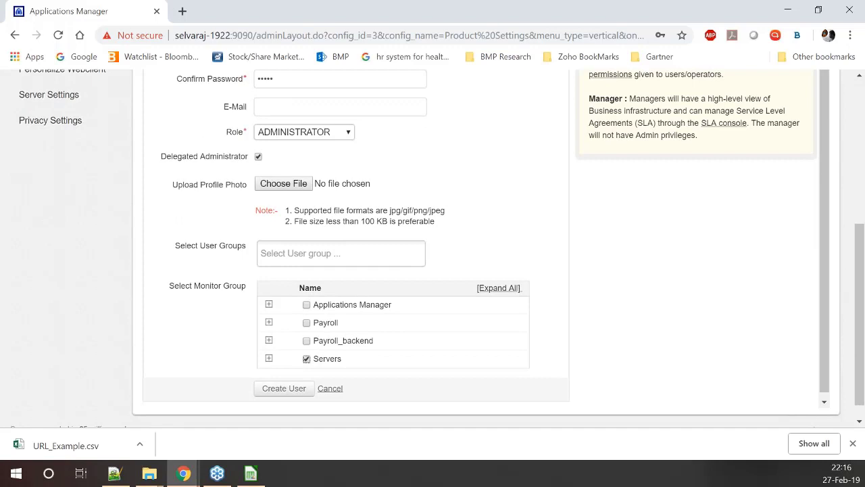
pyautogui.scroll(1, 486, 239)
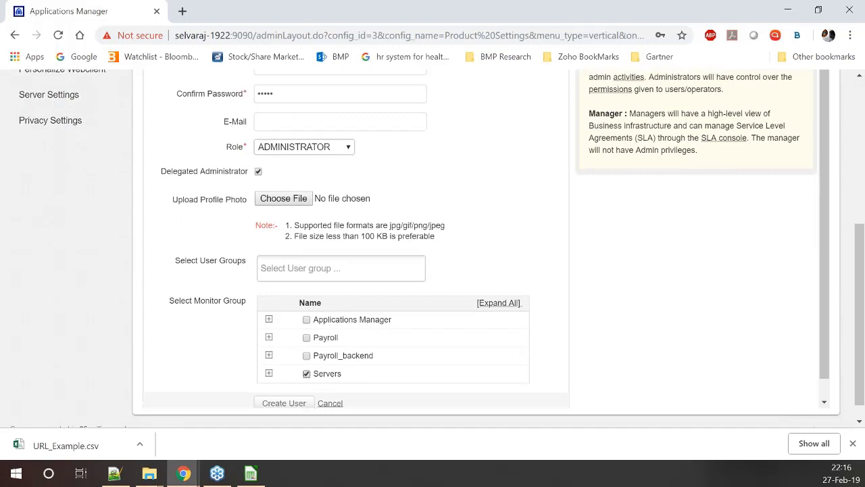
pyautogui.scroll(1, 315, 321)
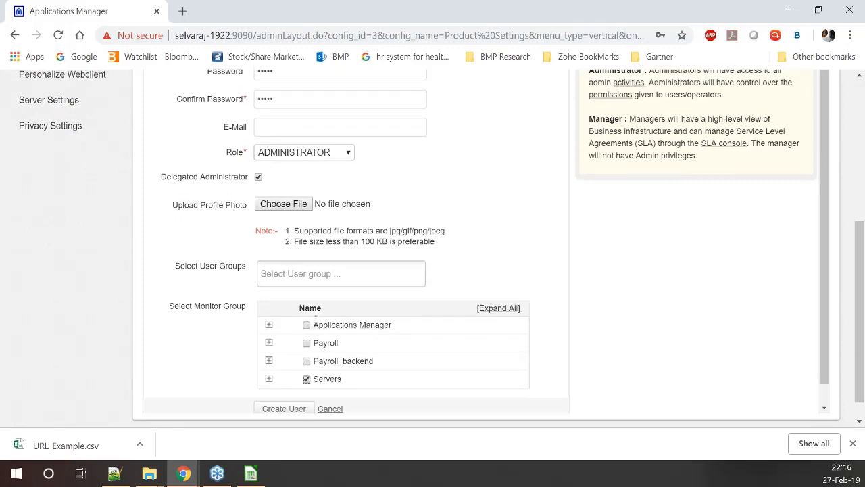
pyautogui.scroll(-1, 315, 321)
pyautogui.click(292, 381)
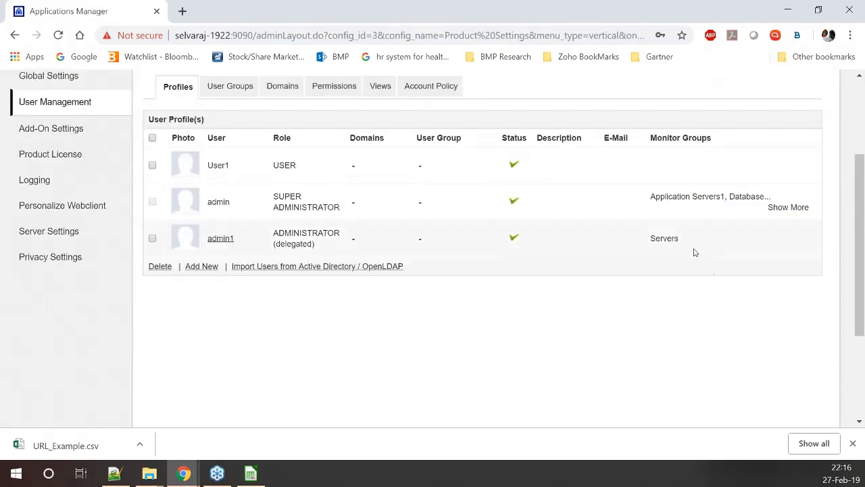
# Point out admin1's Servers monitor group in the user profiles list
pyautogui.doubleClick(696, 251)
pyautogui.click(654, 314)
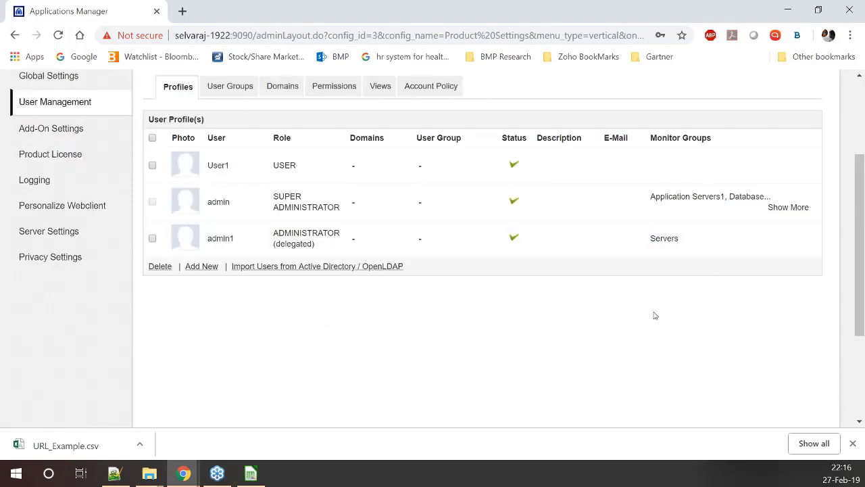
pyautogui.scroll(2, 639, 297)
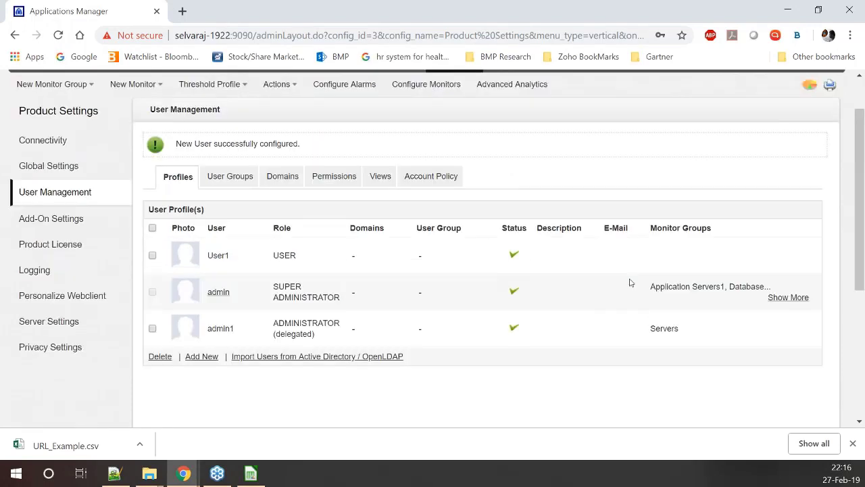
pyautogui.scroll(1, 630, 283)
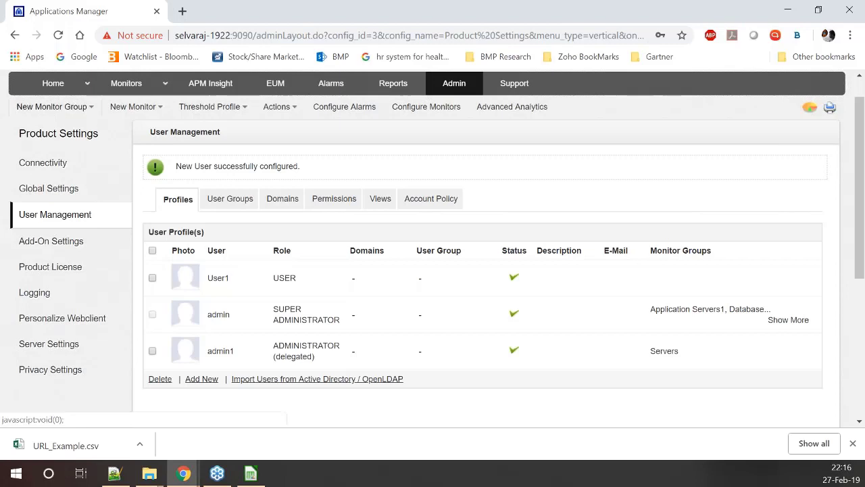
pyautogui.click(75, 108)
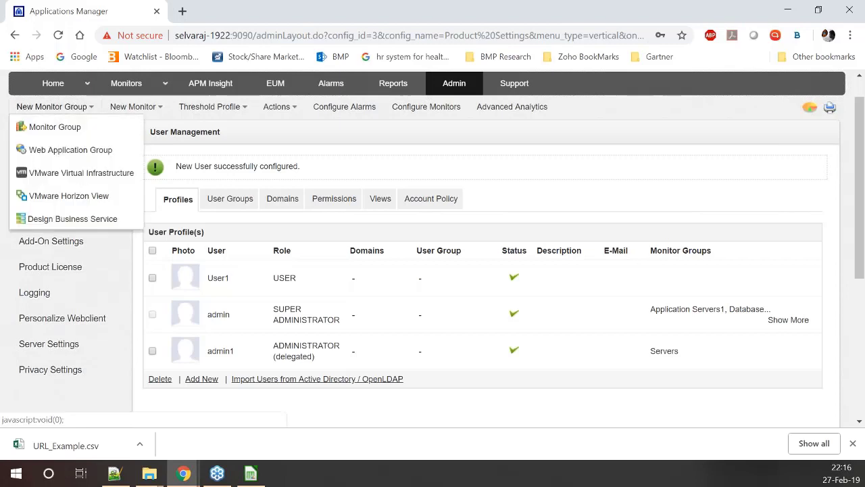
# Create monitor group payroll_frontend, replacing default name My App4, with admin1 as owner
pyautogui.click(73, 127)
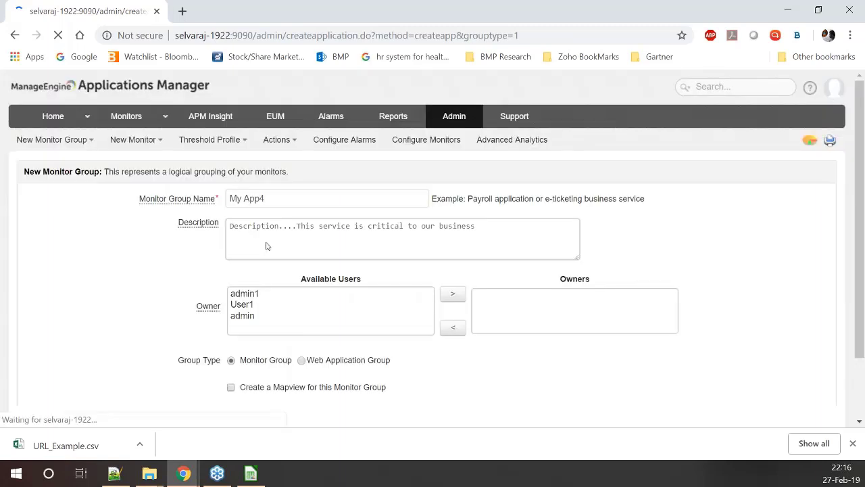
pyautogui.click(222, 198)
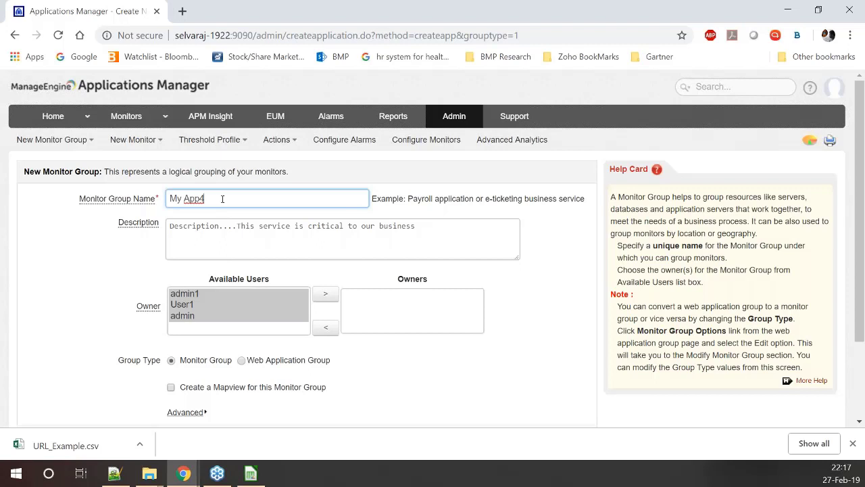
pyautogui.press('BackSpace')
pyautogui.press('BackSpace')
pyautogui.press('BackSpace')
pyautogui.press('BackSpace')
pyautogui.press('BackSpace')
pyautogui.press('BackSpace')
pyautogui.press('BackSpace')
pyautogui.write('payroll_frontend')
pyautogui.click(208, 329)
pyautogui.click(191, 296)
pyautogui.click(326, 295)
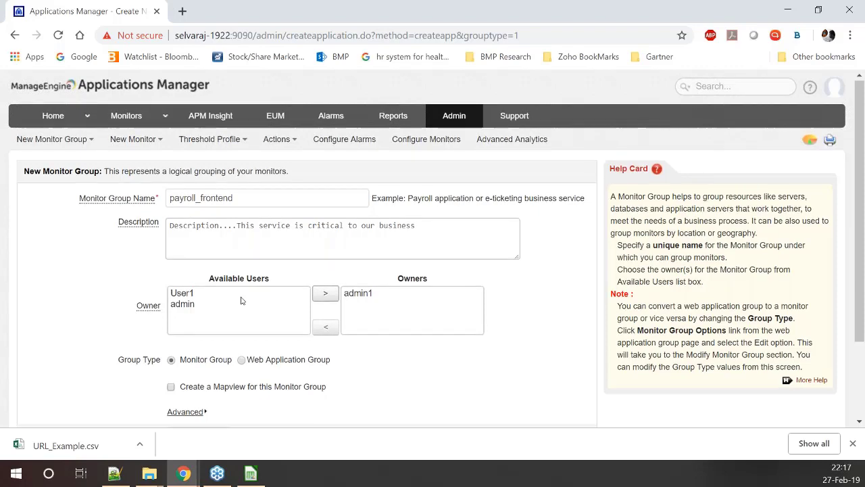
pyautogui.scroll(-2, 241, 300)
pyautogui.click(200, 345)
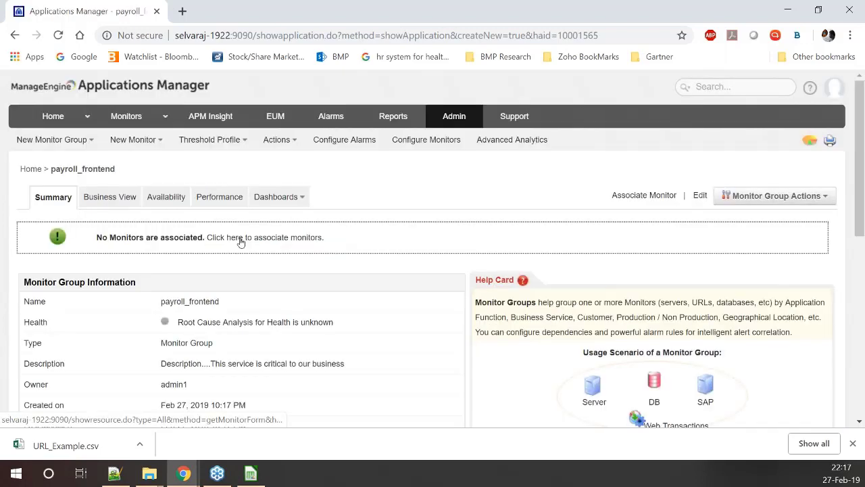
# Associate the selvaraj-1922:80 monitor with payroll_frontend and return to the group
pyautogui.click(241, 238)
pyautogui.click(31, 332)
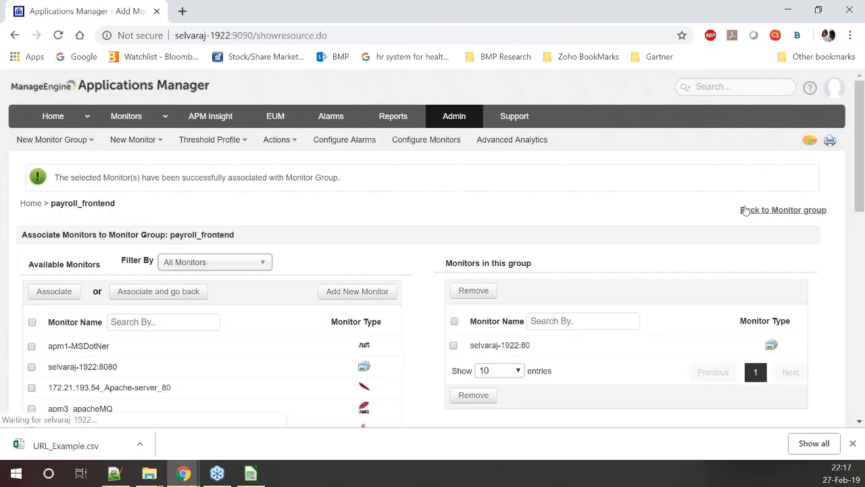
pyautogui.click(744, 211)
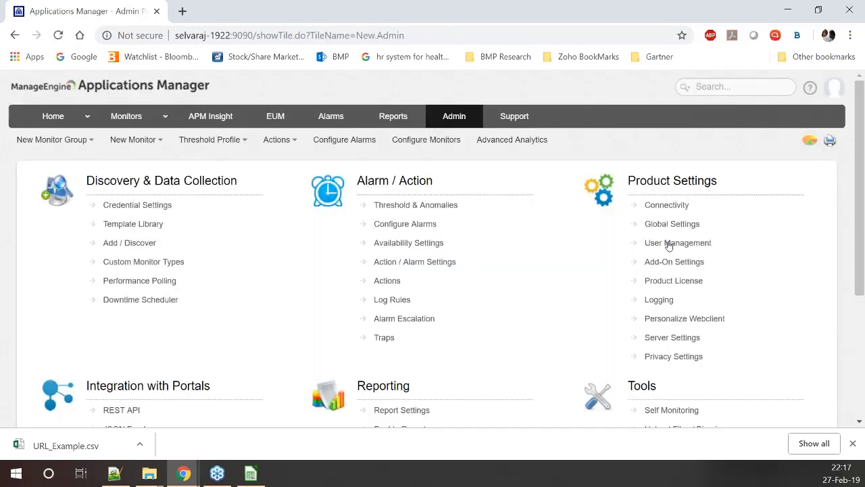
# Open User Management and highlight admin1's monitor groups, Servers and payroll_frontend
pyautogui.click(662, 242)
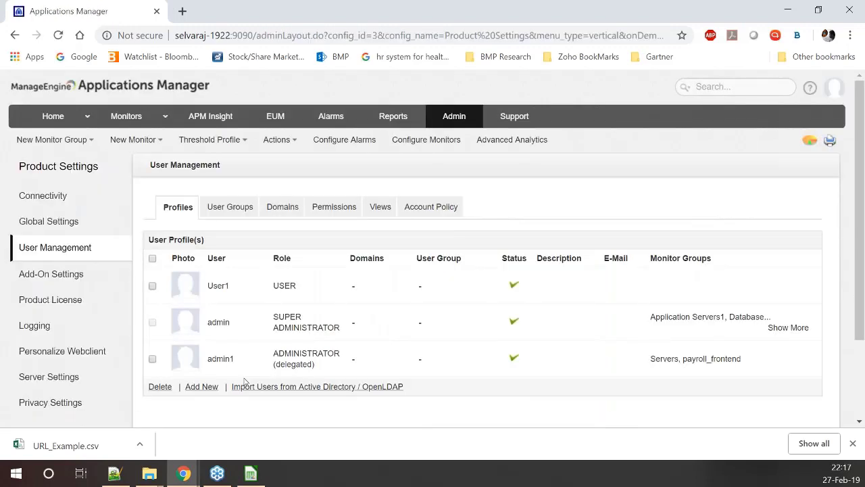
pyautogui.moveTo(742, 359); pyautogui.dragTo(669, 378)
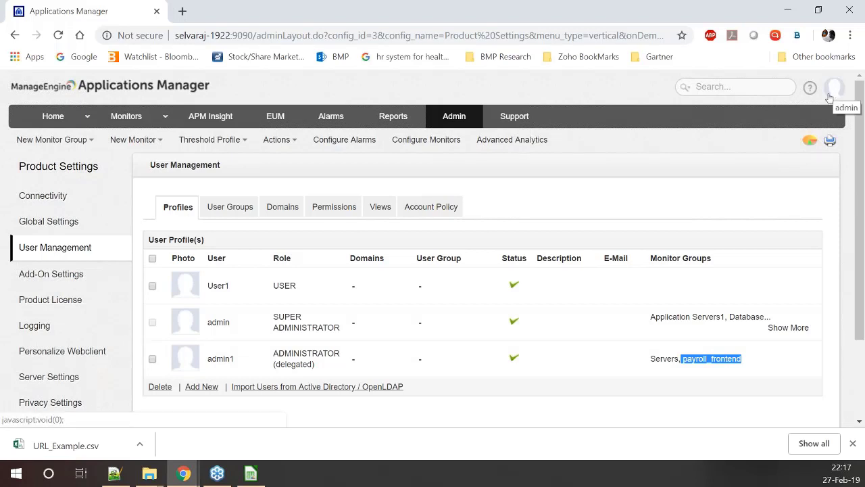
pyautogui.moveTo(644, 366); pyautogui.dragTo(742, 360)
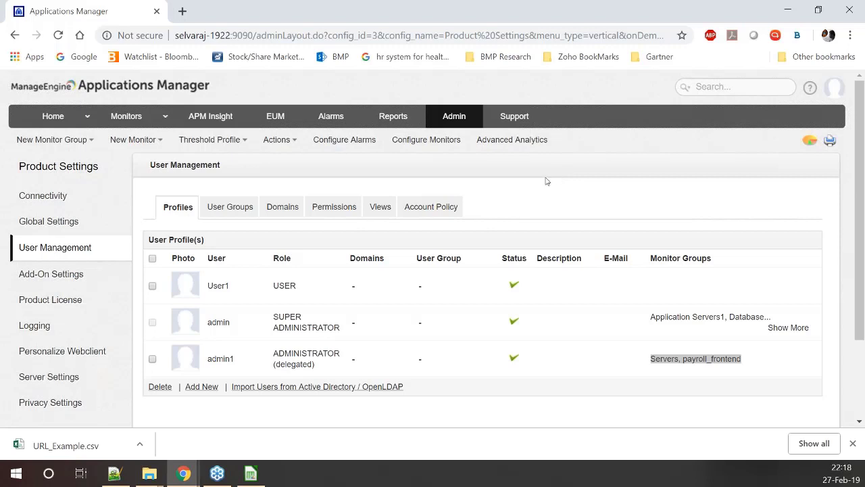
pyautogui.click(297, 215)
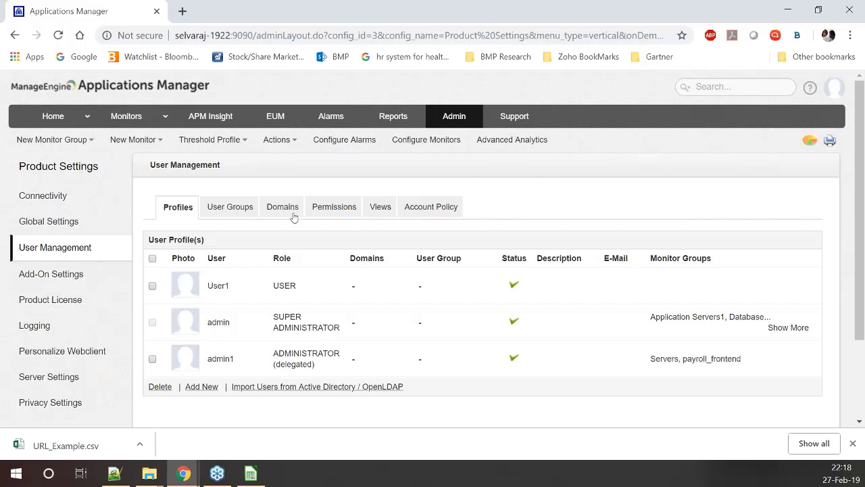
pyautogui.click(283, 214)
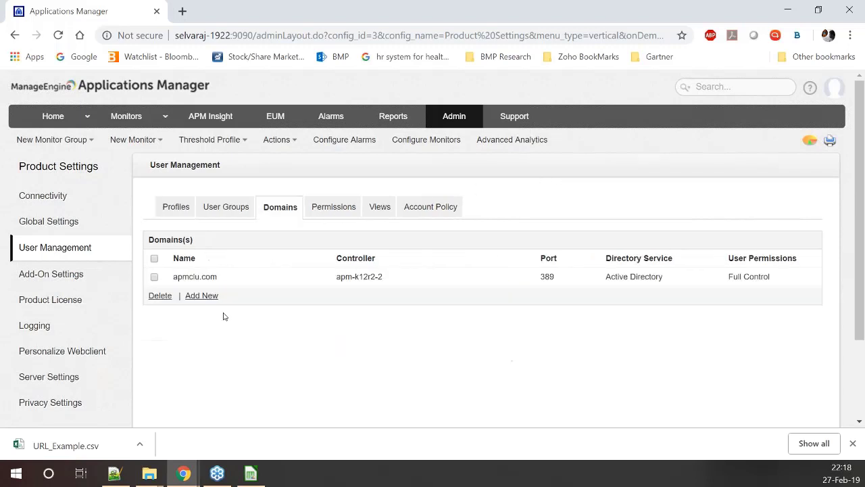
pyautogui.click(367, 287)
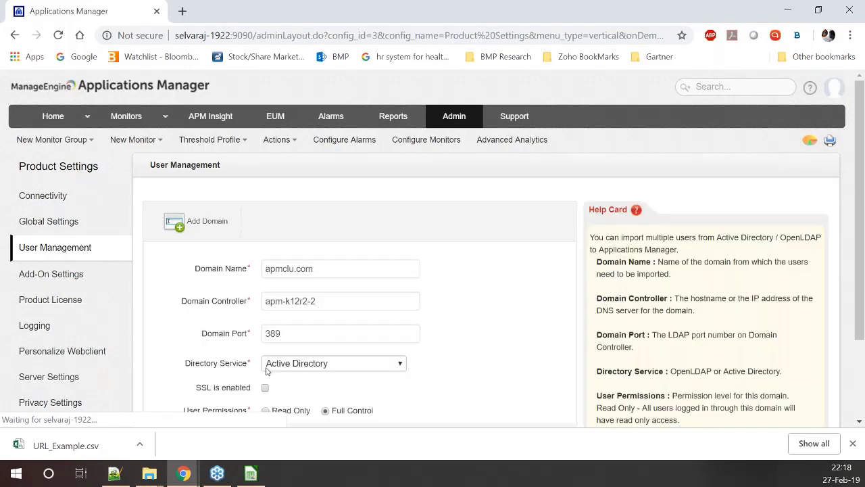
pyautogui.scroll(-1, 267, 370)
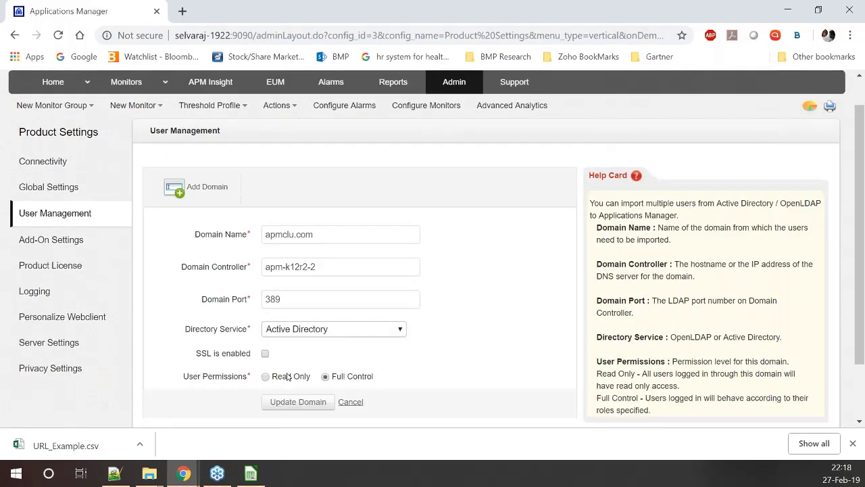
pyautogui.moveTo(331, 376); pyautogui.dragTo(376, 377)
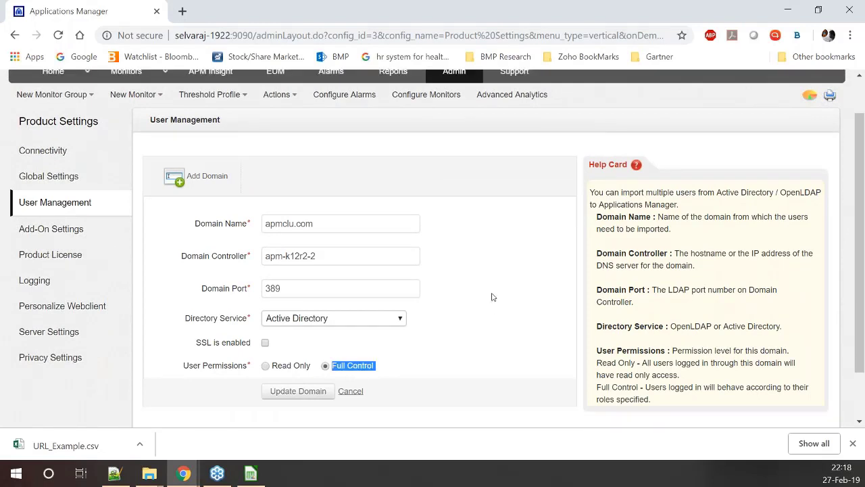
pyautogui.click(353, 392)
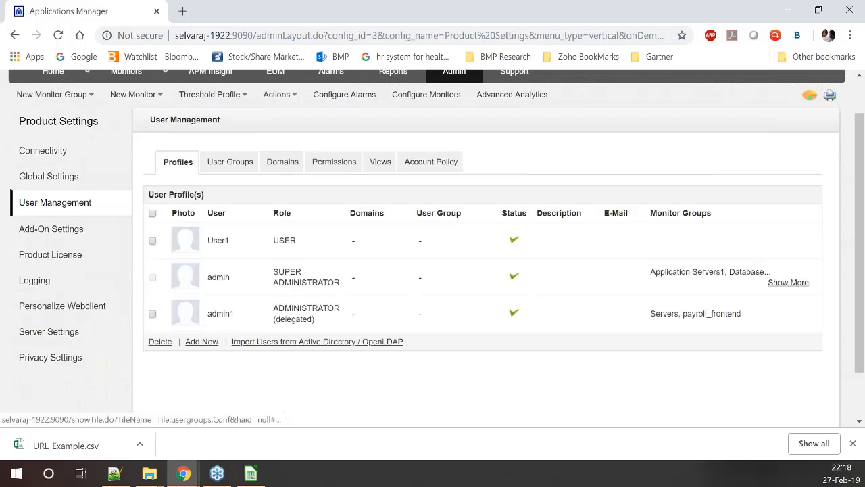
# Fetch Active Directory users using the domain account password and select the user to import
pyautogui.click(258, 343)
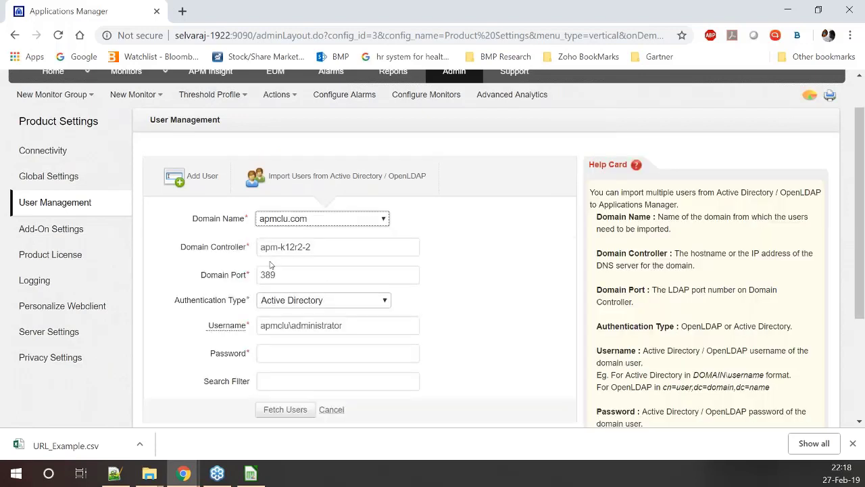
pyautogui.click(338, 352)
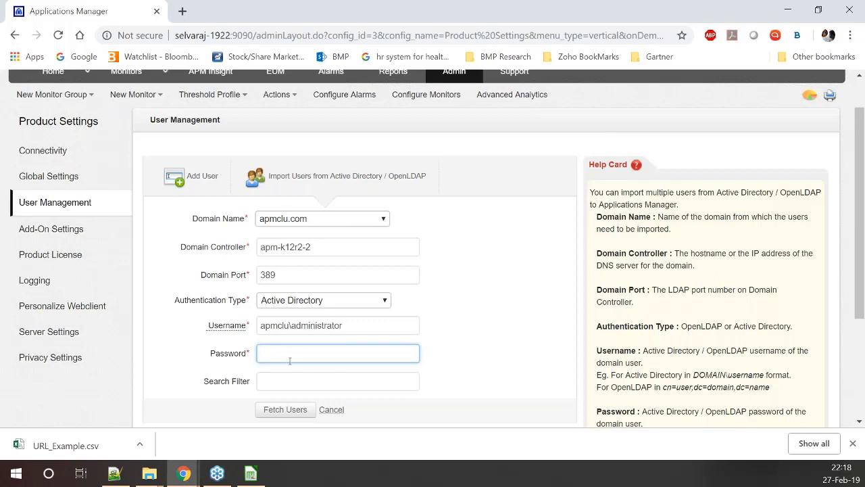
pyautogui.write('*******')
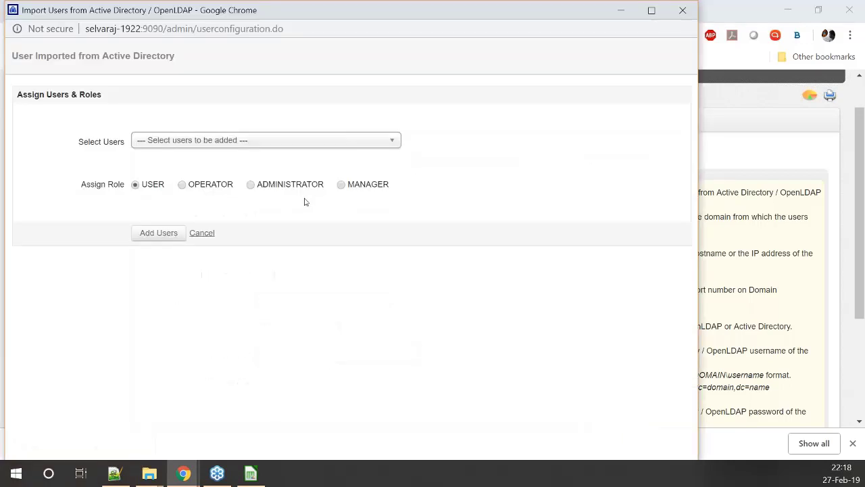
pyautogui.click(293, 142)
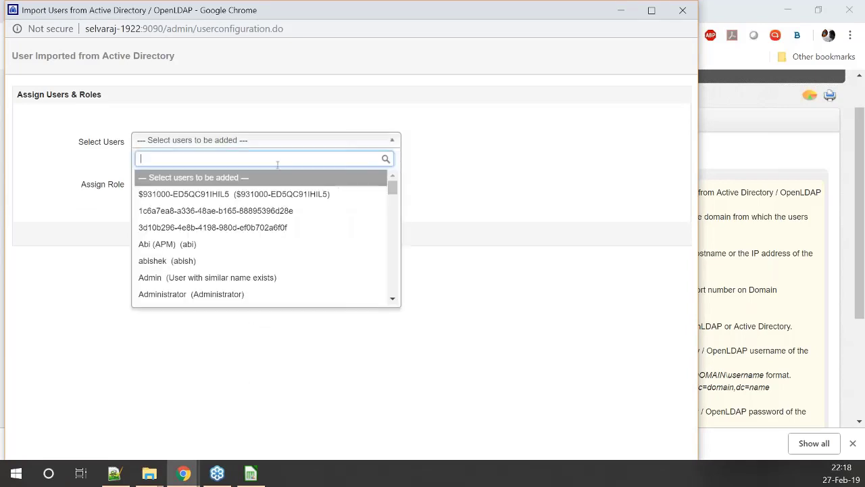
pyautogui.write('keert')
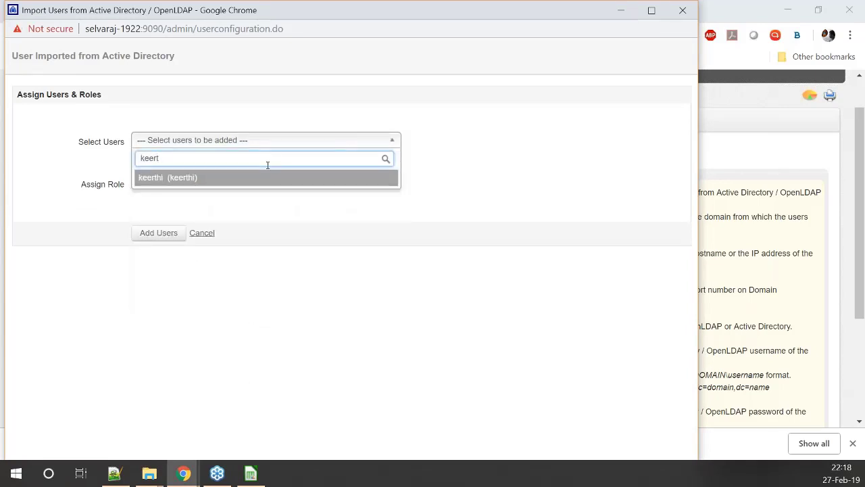
pyautogui.click(270, 177)
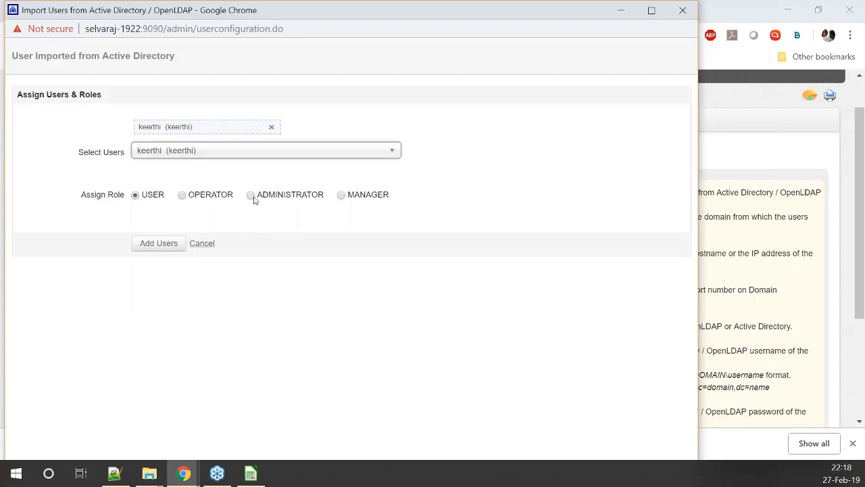
# Assign the imported user the OPERATOR role with Applications Manager and Payroll_backend groups
pyautogui.click(181, 195)
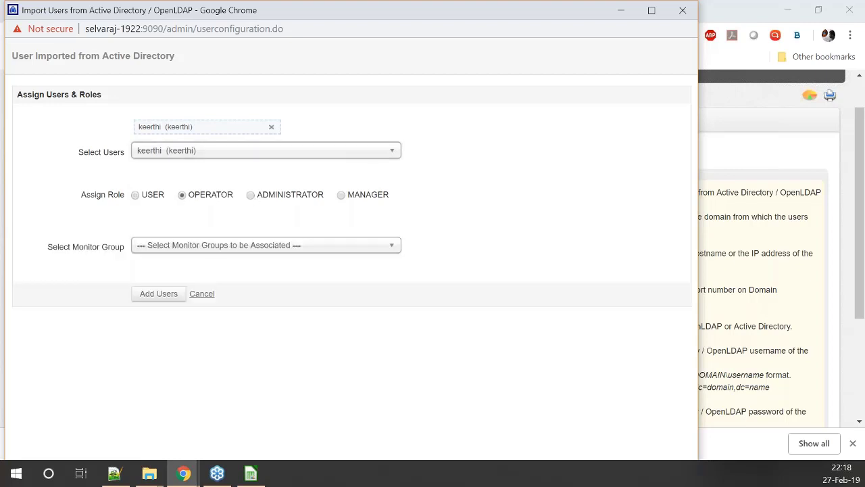
pyautogui.click(217, 245)
pyautogui.click(198, 299)
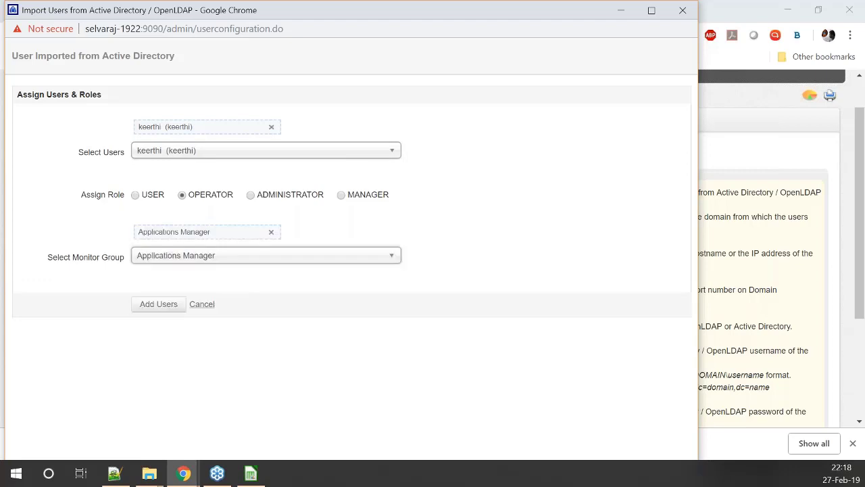
pyautogui.click(203, 254)
pyautogui.click(177, 375)
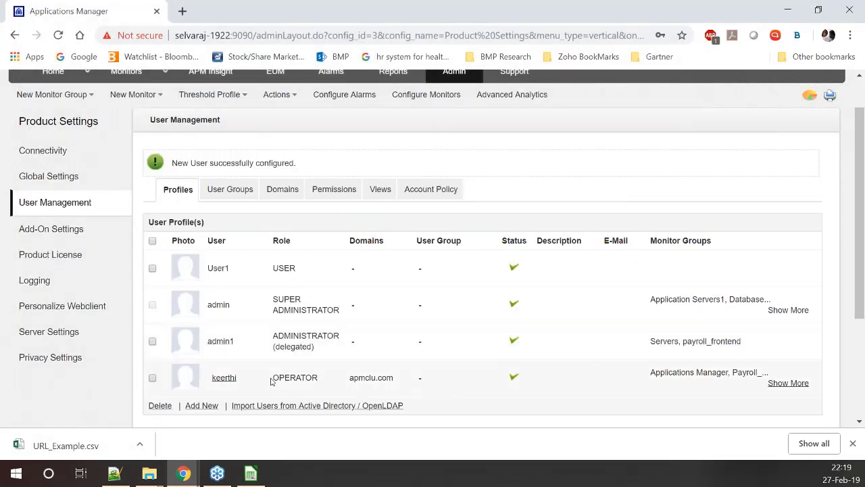
# Highlight the imported user's OPERATOR role and expand its Applications Manager, Payroll_backend groups
pyautogui.moveTo(272, 381); pyautogui.dragTo(328, 383)
pyautogui.moveTo(647, 372); pyautogui.dragTo(772, 368)
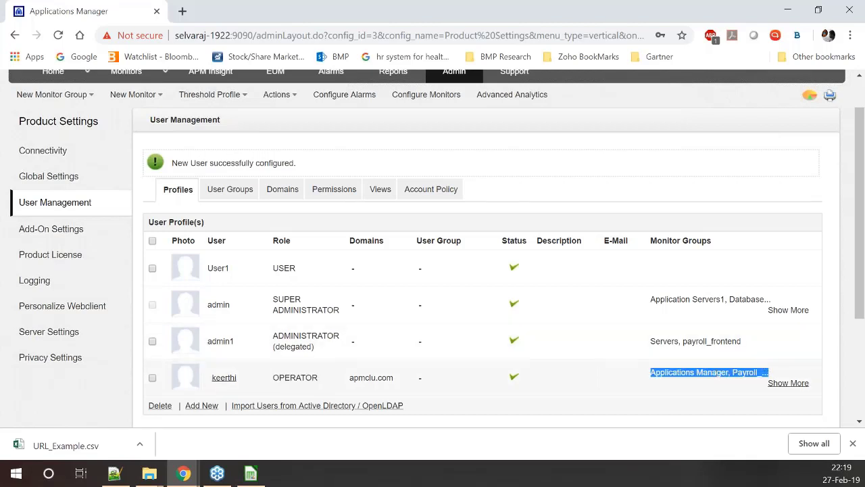
pyautogui.click(770, 383)
pyautogui.scroll(1, 443, 262)
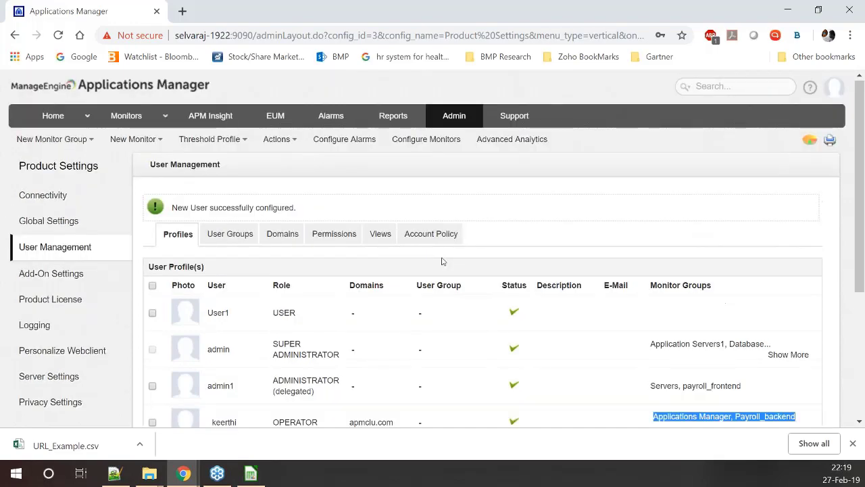